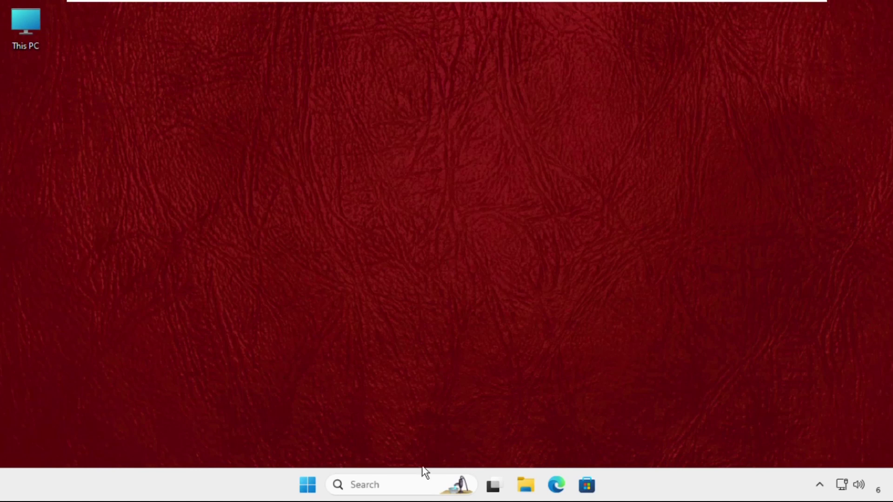
# Search Windows for "graphics settings" so Graphics settings shows as the best match
pyautogui.click(363, 484)
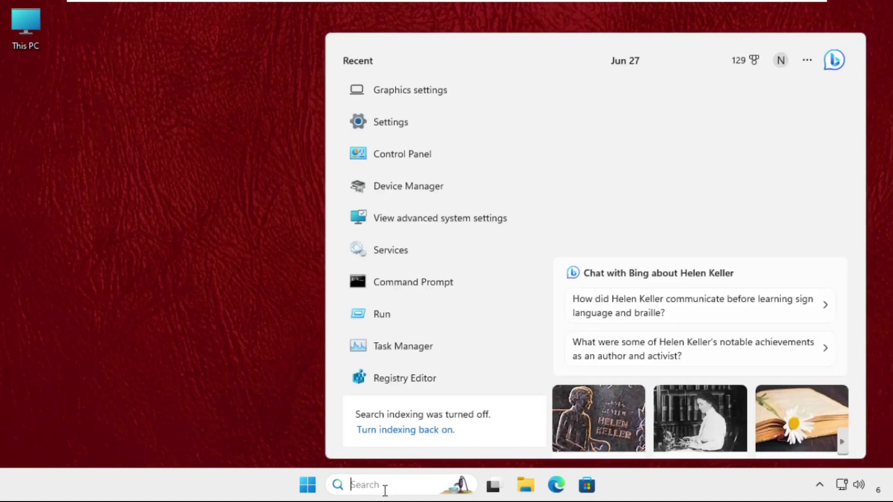
pyautogui.write('g')
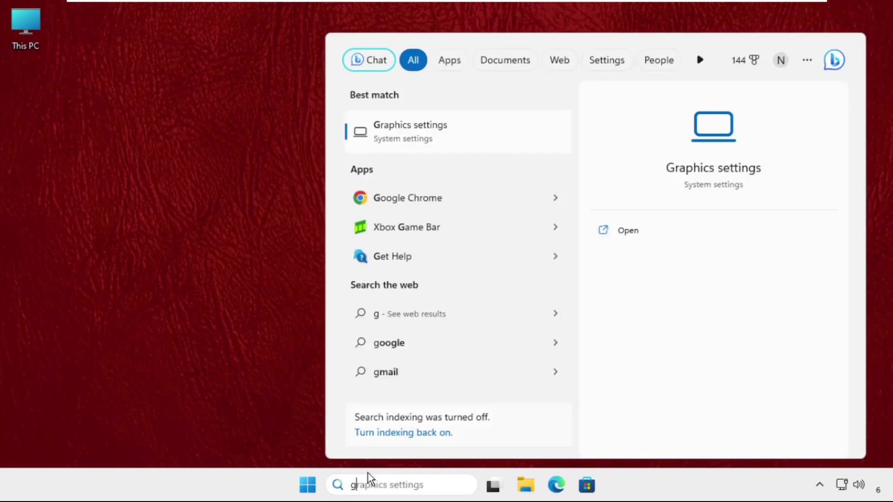
pyautogui.write('raphics ')
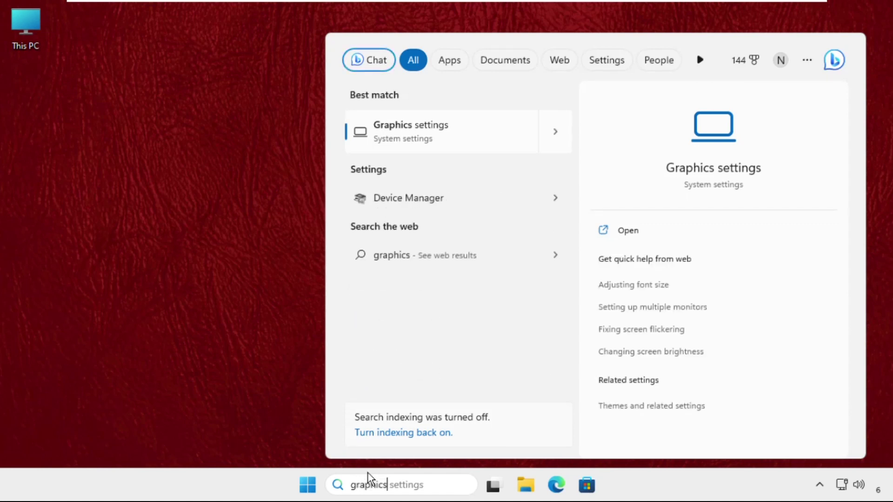
pyautogui.write('settings')
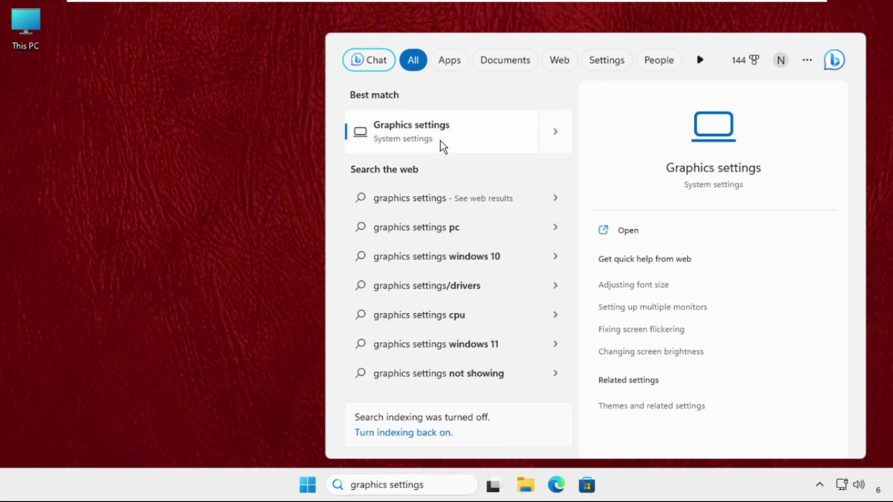
# Open the Graphics settings page and shift the Settings window slightly left
pyautogui.click(441, 140)
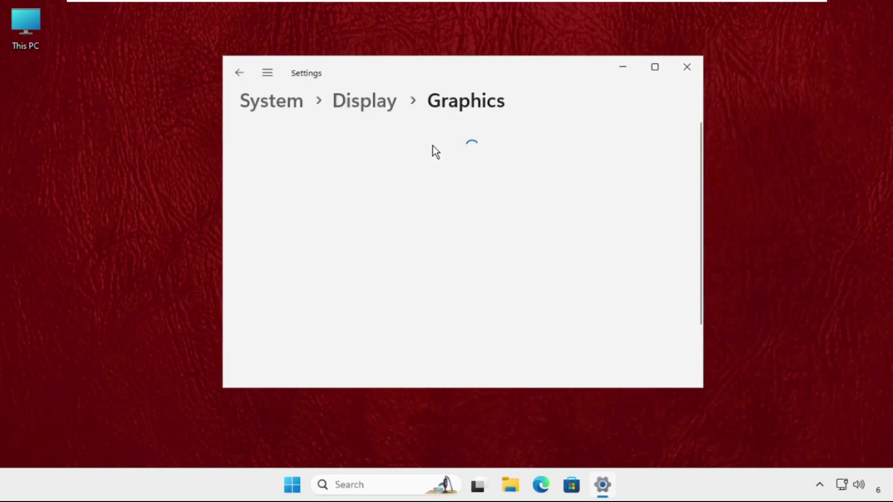
pyautogui.moveTo(472, 70); pyautogui.dragTo(435, 77)
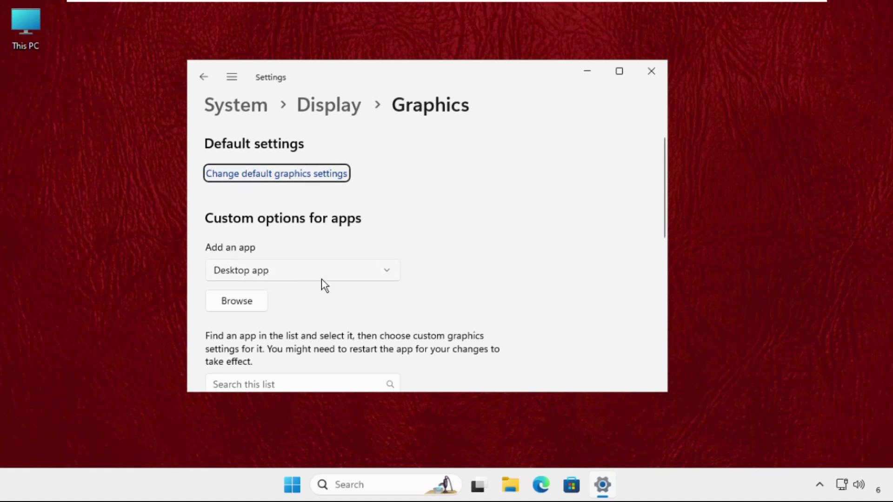
pyautogui.scroll(-2, 448, 305)
pyautogui.scroll(2, 447, 305)
# Open default graphics settings, confirm windowed-game optimizations are On, and close Settings
pyautogui.click(273, 180)
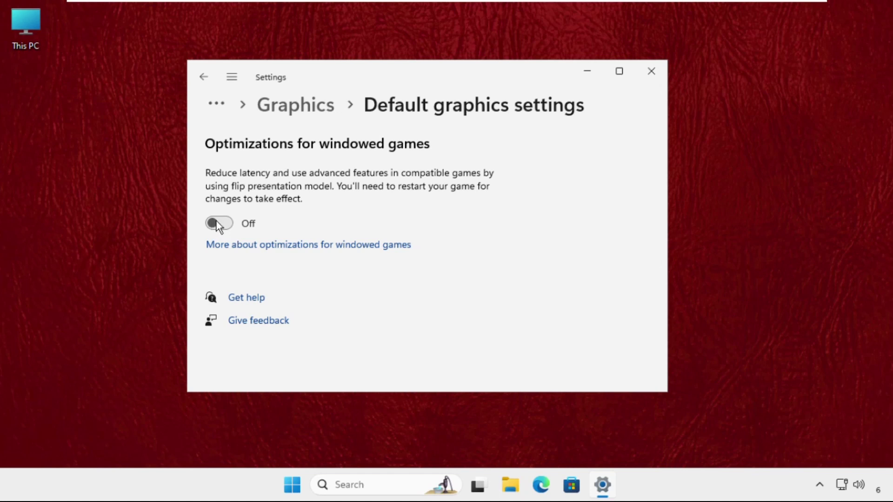
pyautogui.click(653, 70)
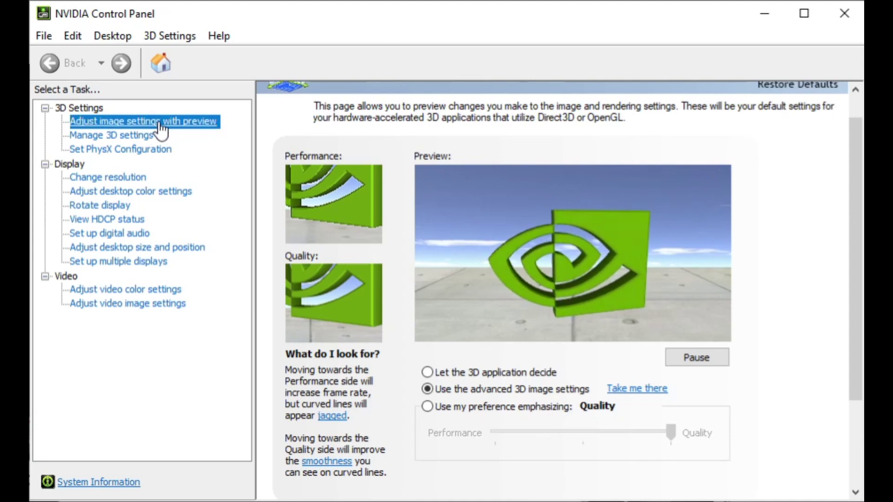
# Choose "Use my preference emphasizing", slide it fully to Performance, and apply
pyautogui.click(426, 406)
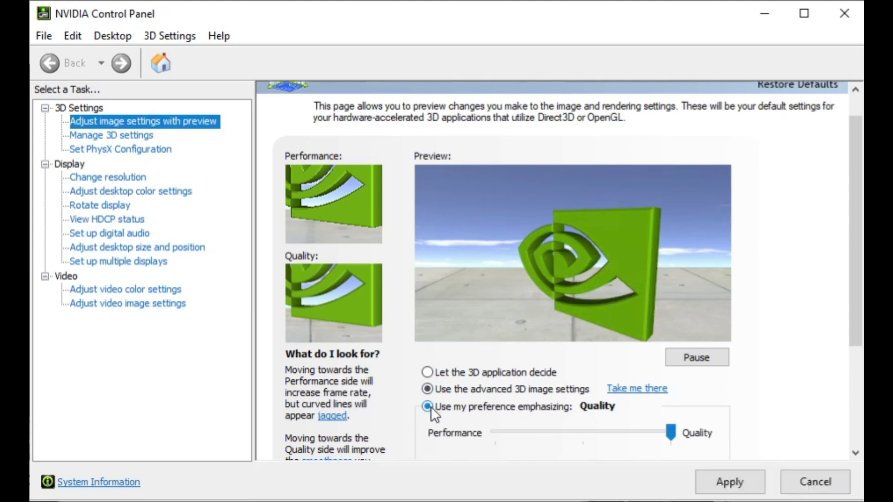
pyautogui.moveTo(671, 435); pyautogui.dragTo(492, 439)
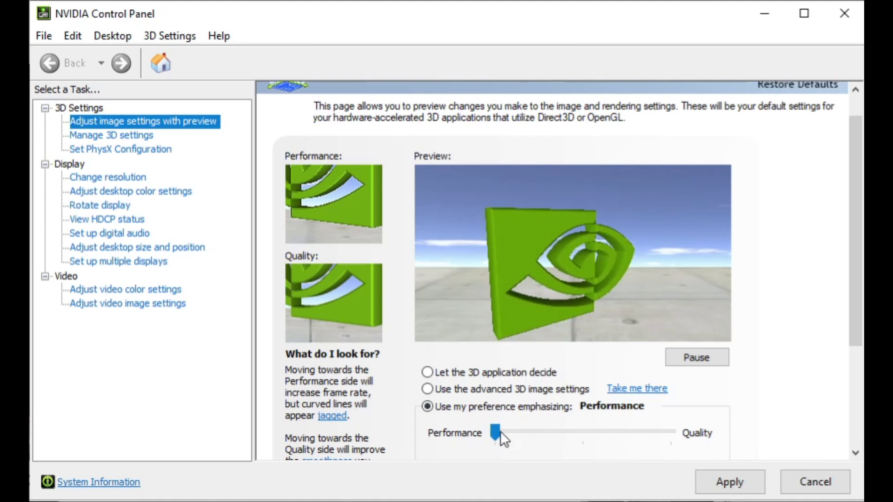
pyautogui.click(741, 482)
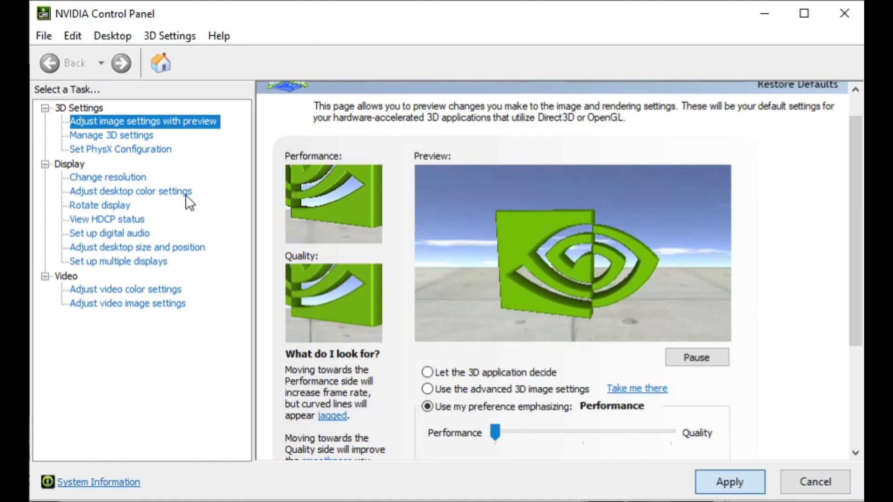